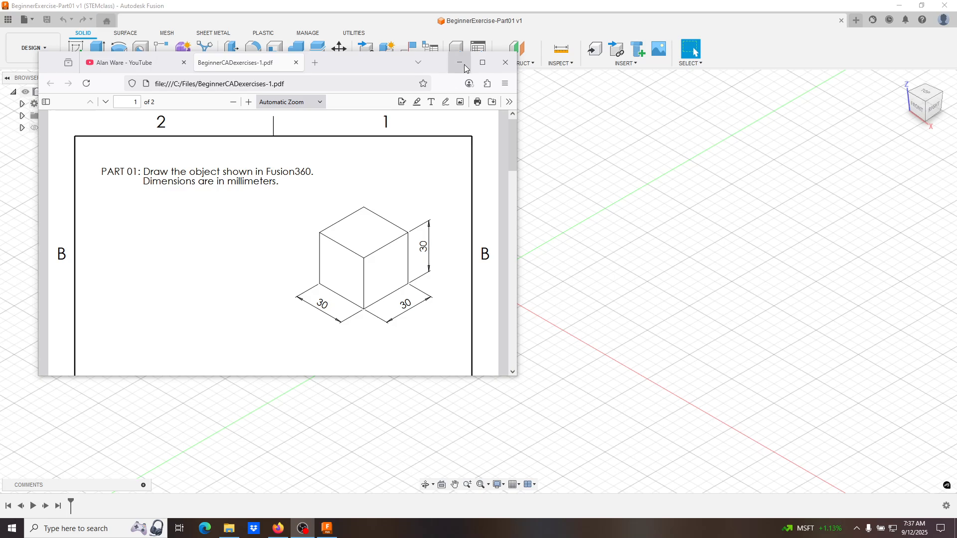
# - Put the exercise PDF away and view the design's origin planes and axes by showing and hiding the Origin folder
pyautogui.click(459, 63)
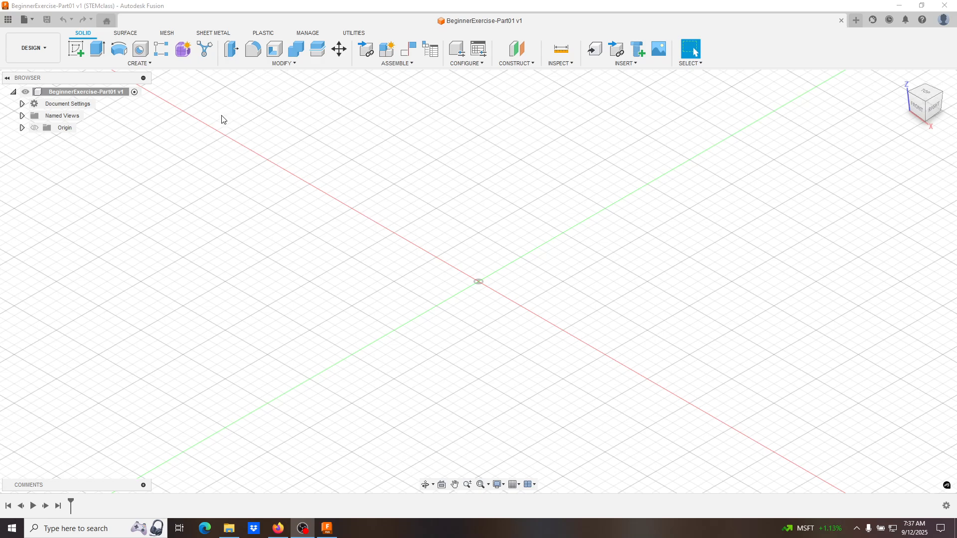
pyautogui.click(23, 128)
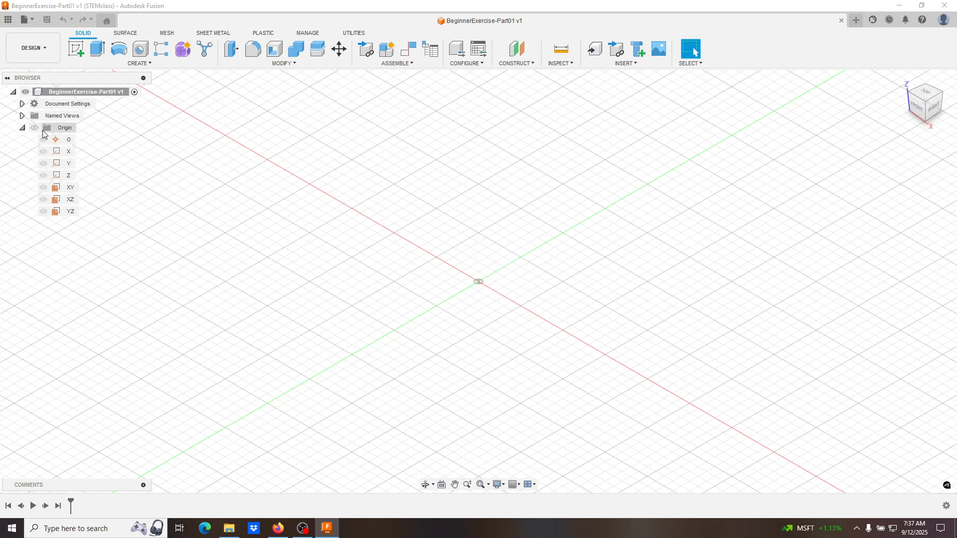
pyautogui.click(35, 130)
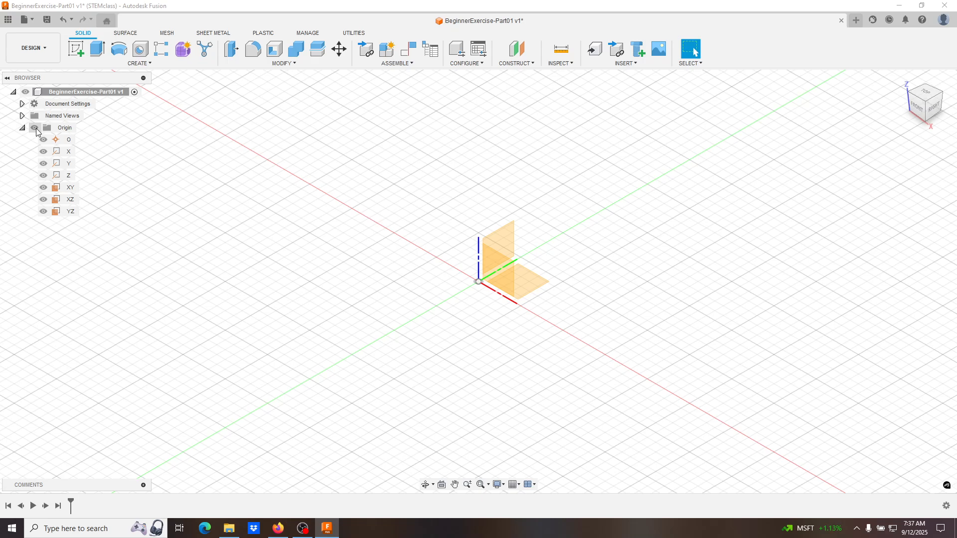
pyautogui.click(36, 130)
pyautogui.click(24, 128)
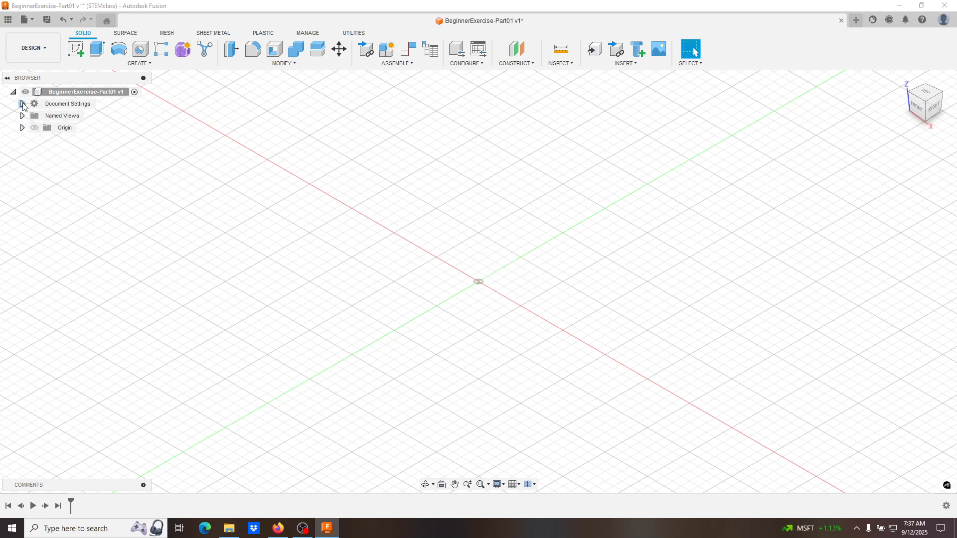
# - Check the document's unit system for millimeter (mm), gram (g) and compare it with the units stated in the exercise PDF
pyautogui.click(22, 104)
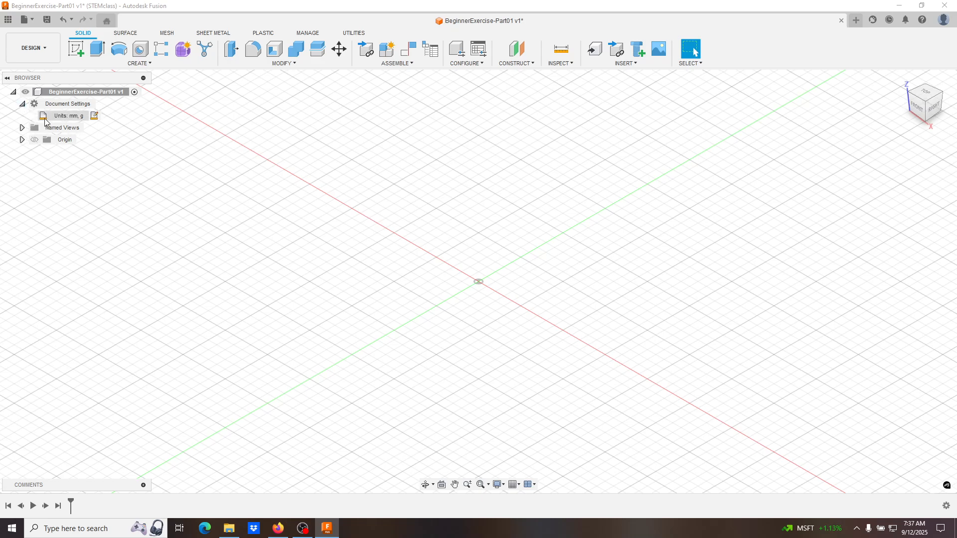
pyautogui.click(95, 117)
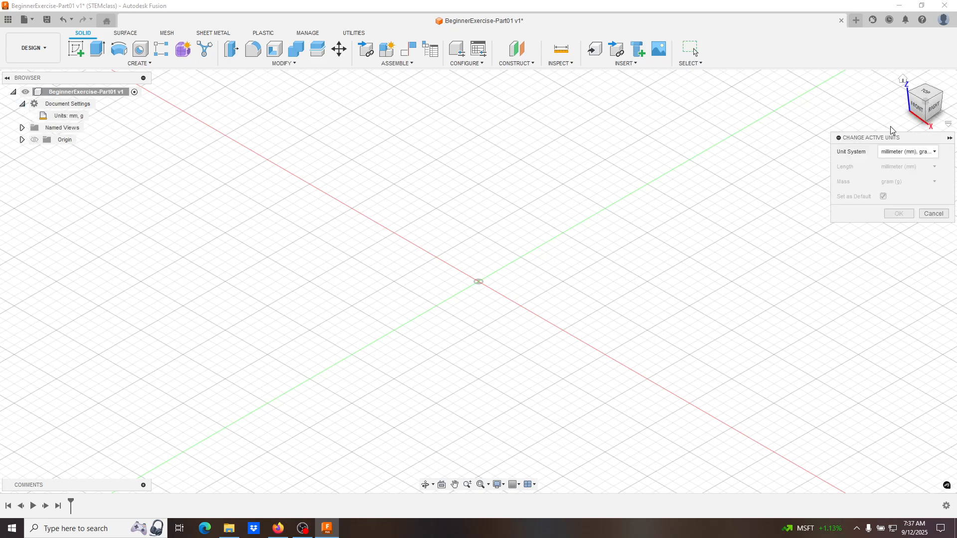
pyautogui.moveTo(907, 141); pyautogui.dragTo(321, 174)
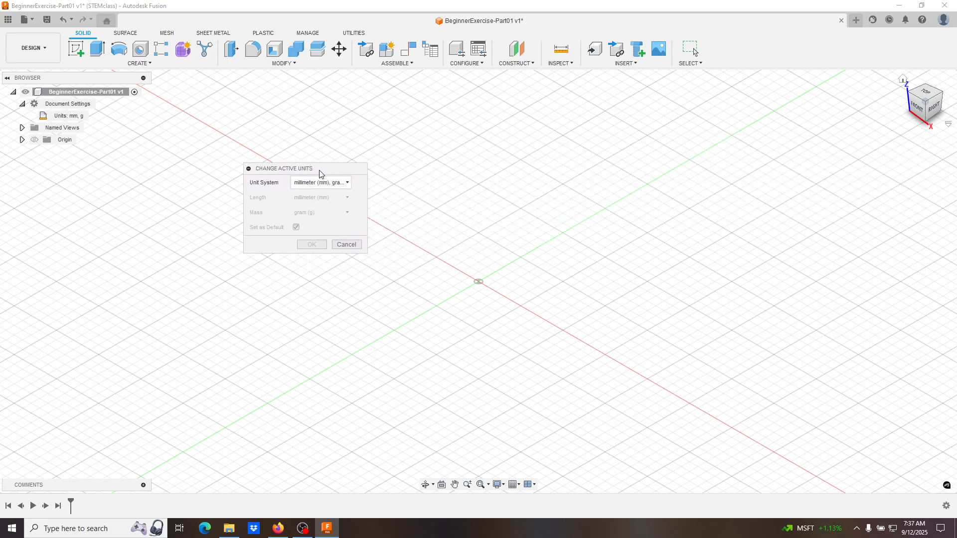
pyautogui.click(349, 187)
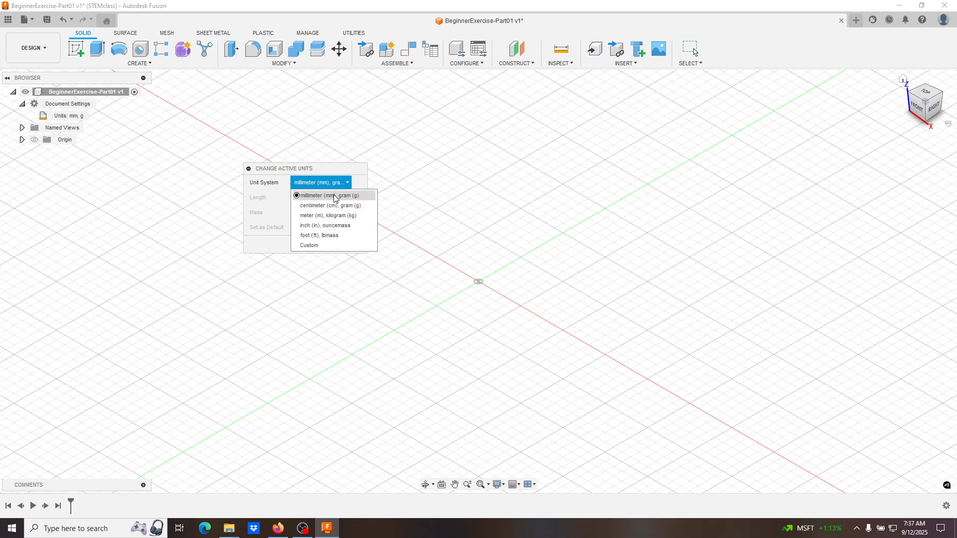
pyautogui.click(335, 197)
pyautogui.moveTo(328, 170); pyautogui.dragTo(308, 140)
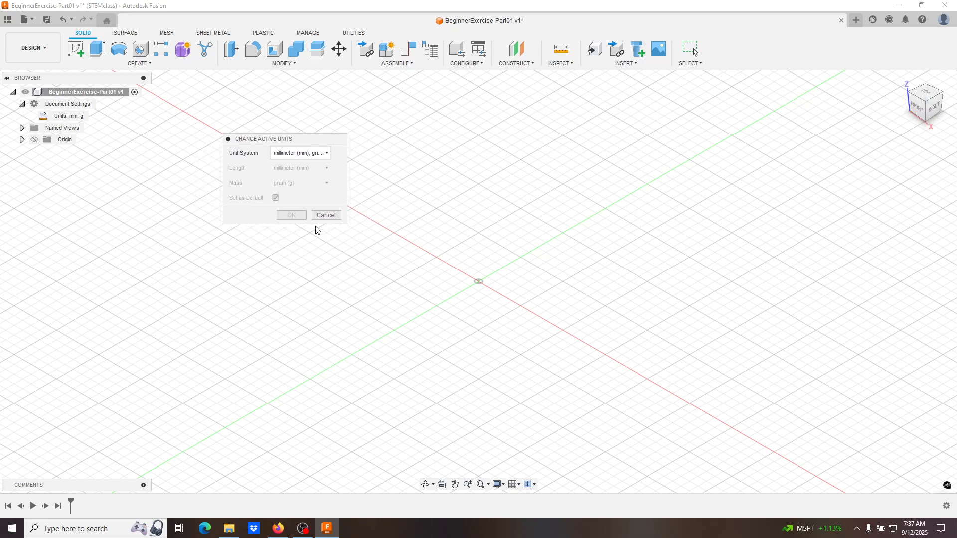
pyautogui.click(293, 155)
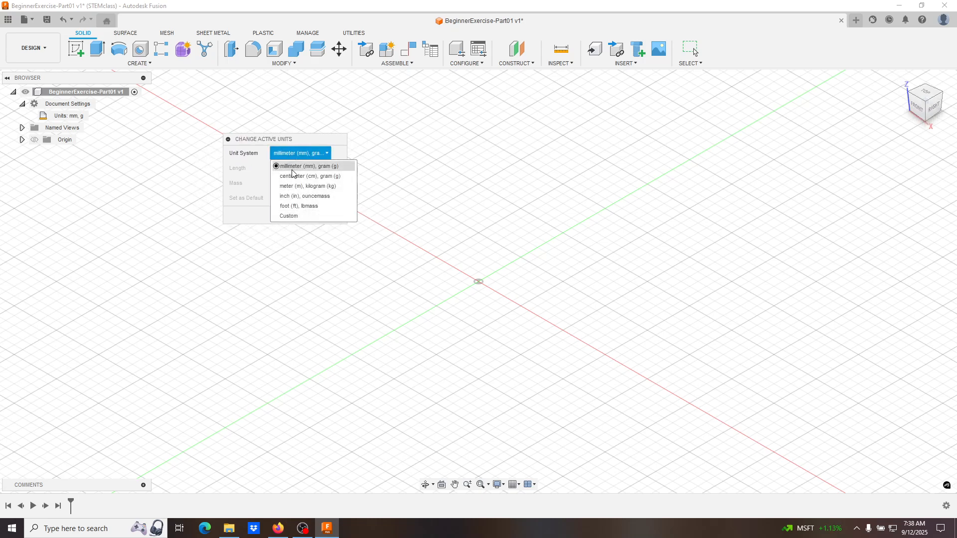
pyautogui.click(293, 169)
pyautogui.click(323, 215)
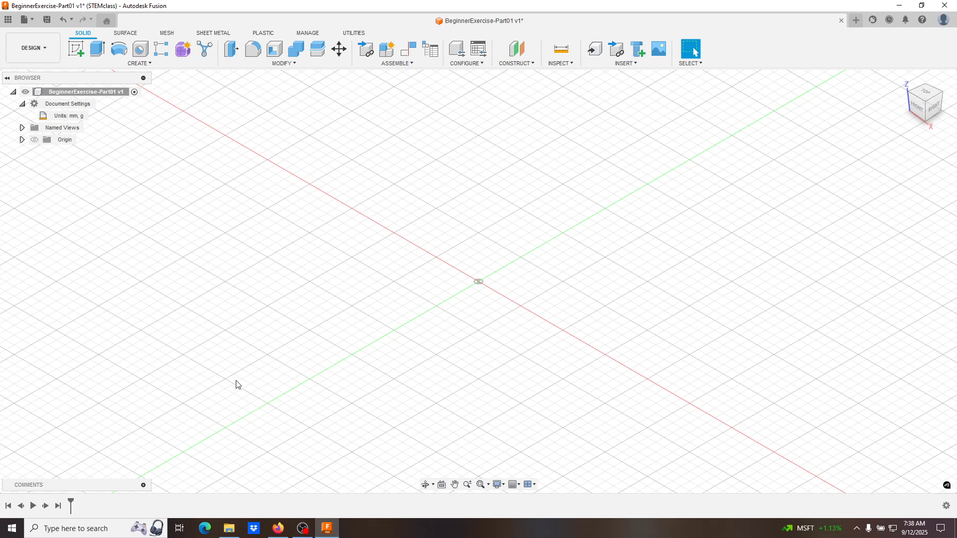
pyautogui.click(288, 531)
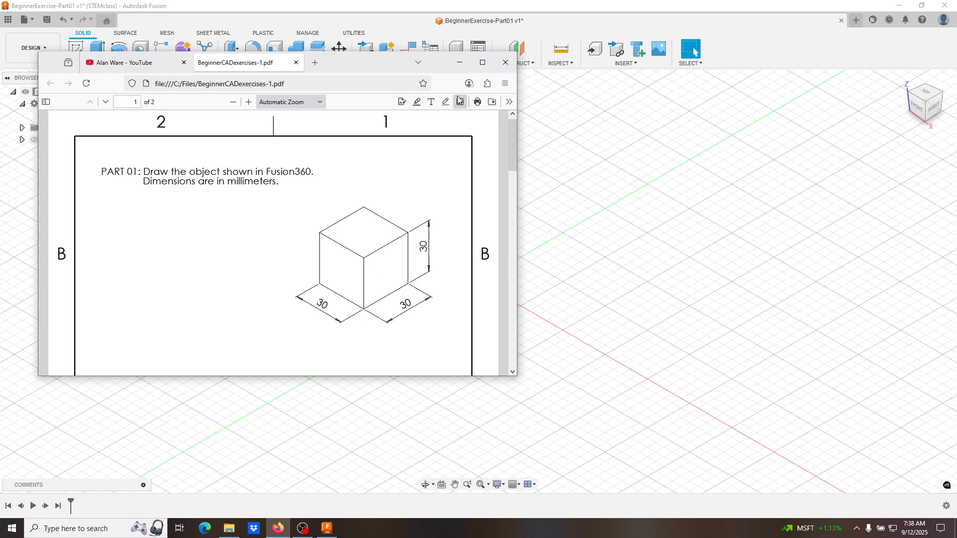
pyautogui.click(459, 63)
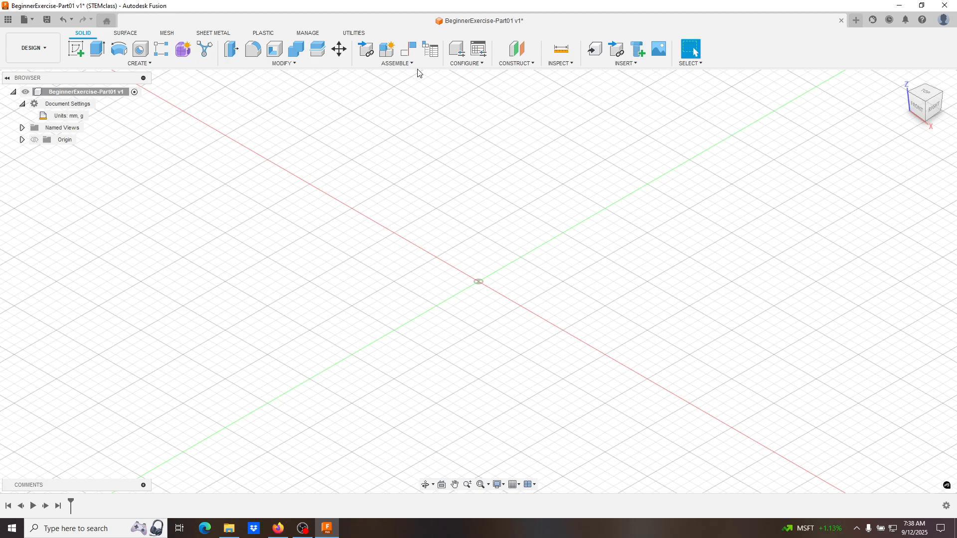
# - Create a new sketch on the front (XZ) plane in the Design workspace
pyautogui.click(45, 49)
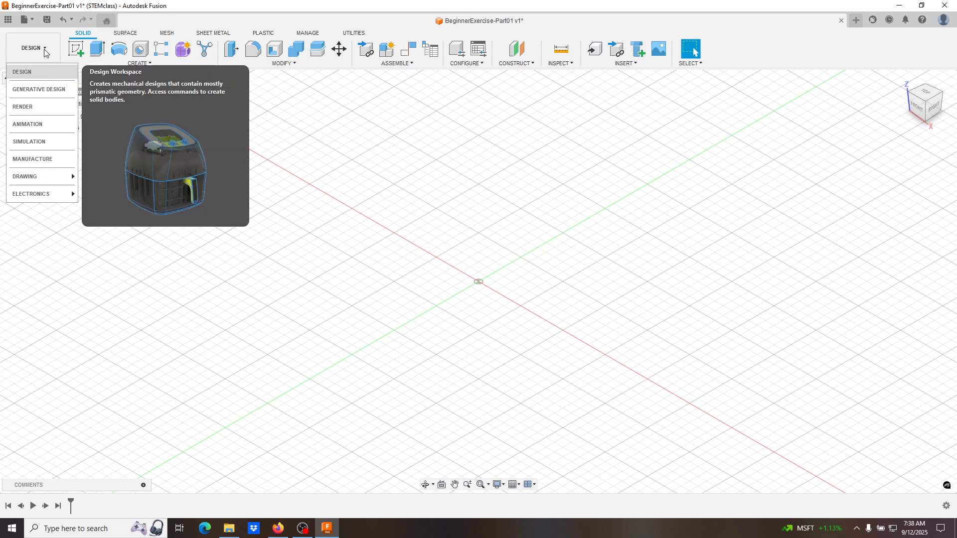
pyautogui.click(42, 71)
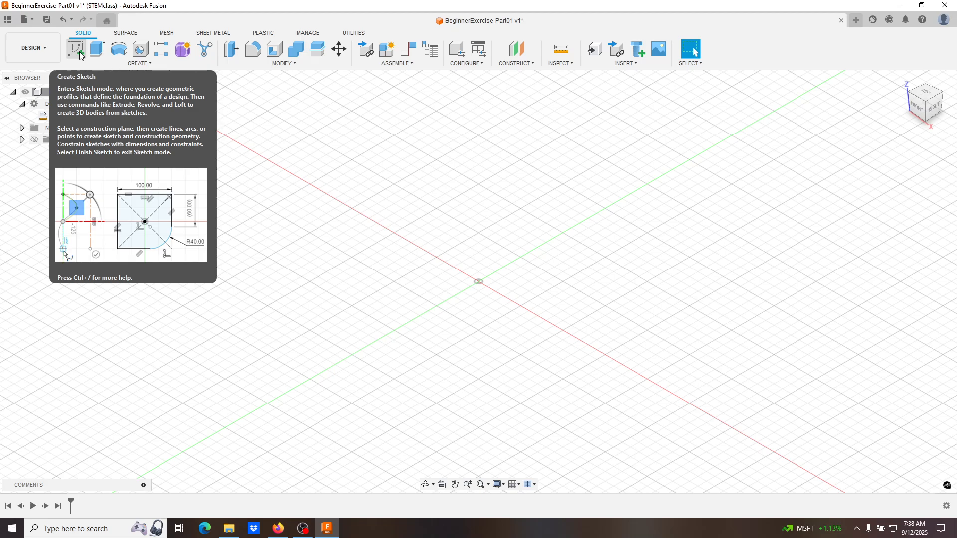
pyautogui.click(152, 62)
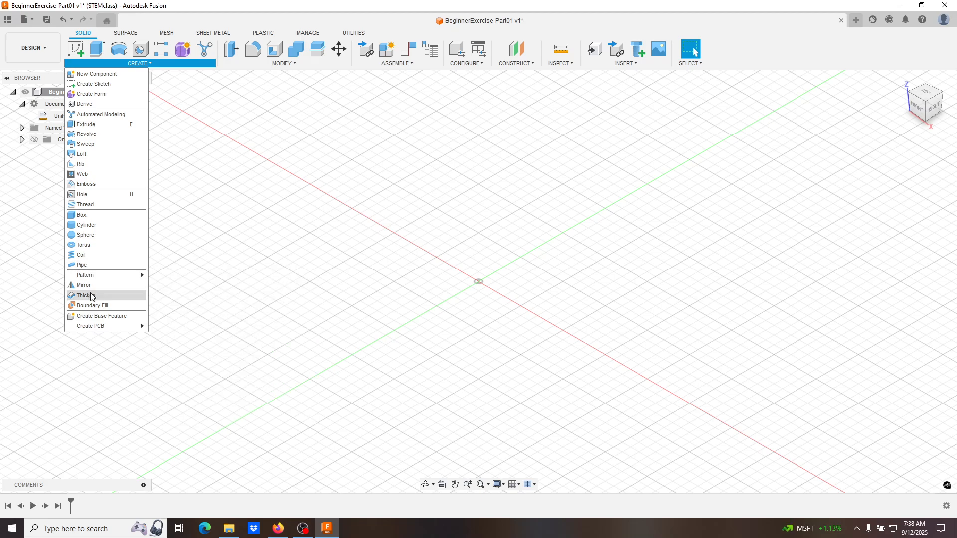
pyautogui.click(107, 84)
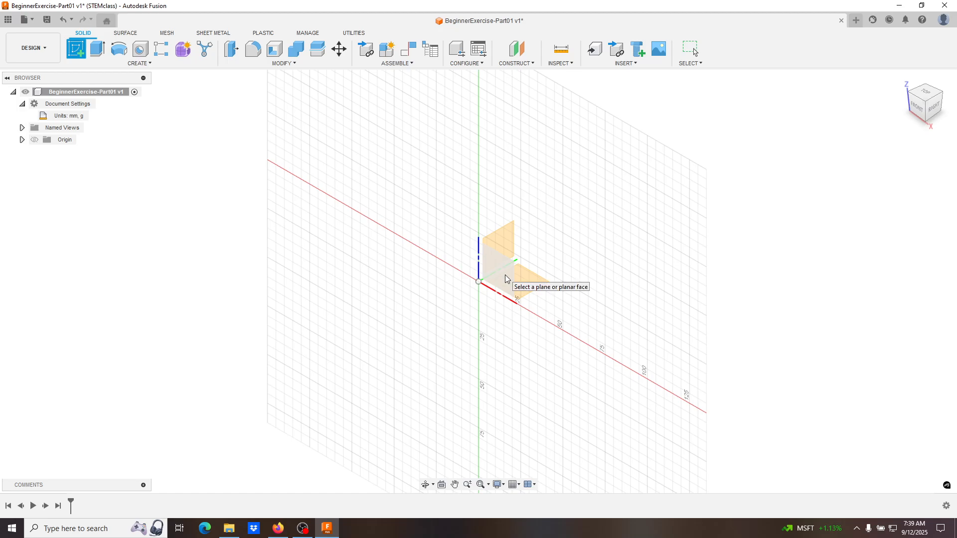
pyautogui.click(505, 279)
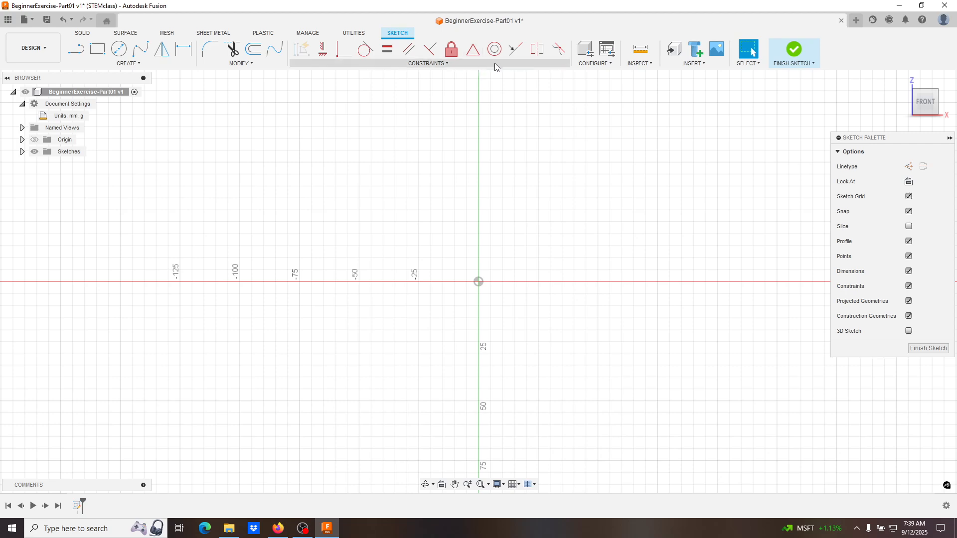
pyautogui.click(149, 63)
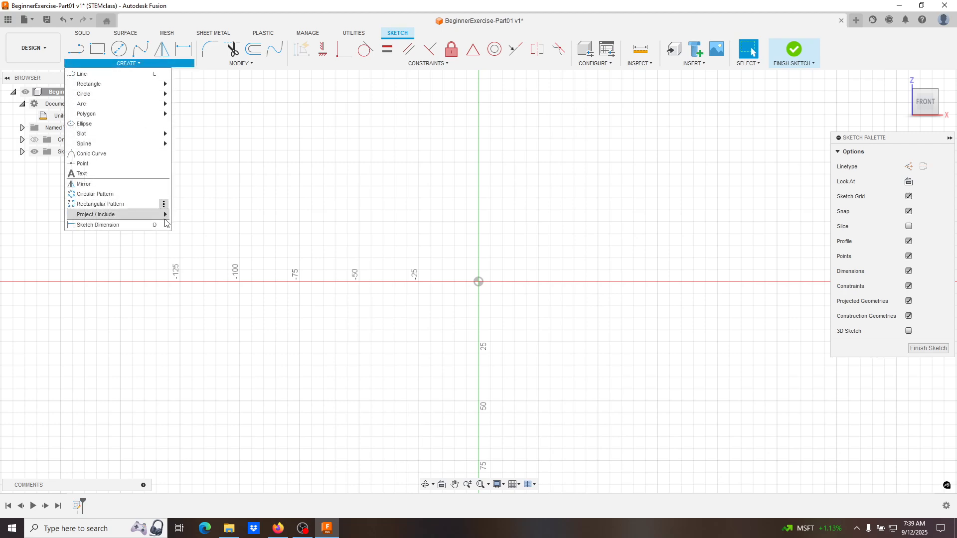
pyautogui.moveTo(150, 214)
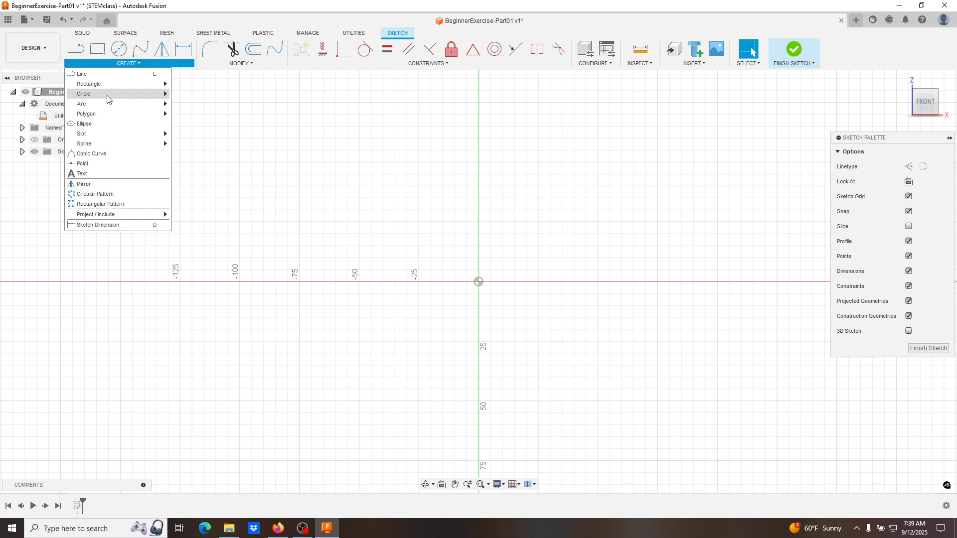
pyautogui.moveTo(112, 89)
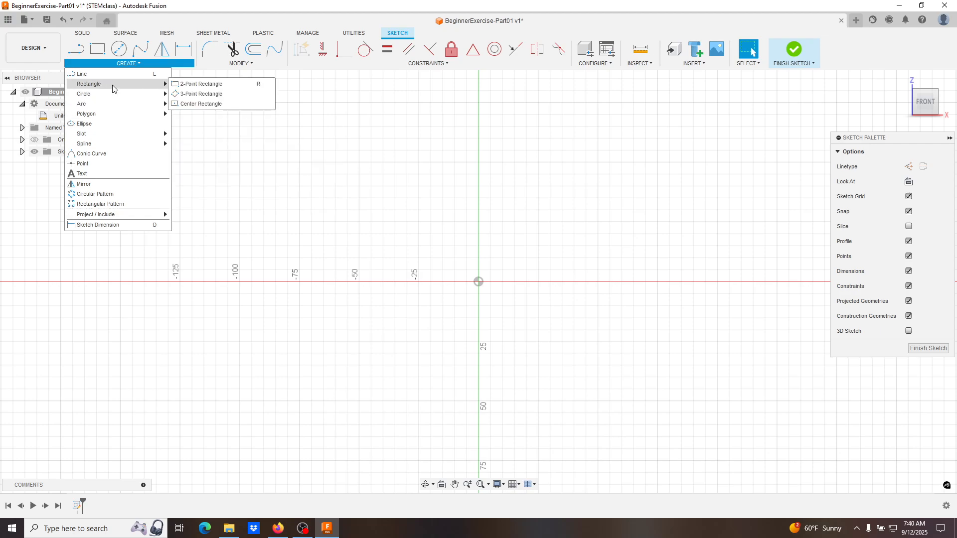
pyautogui.click(192, 85)
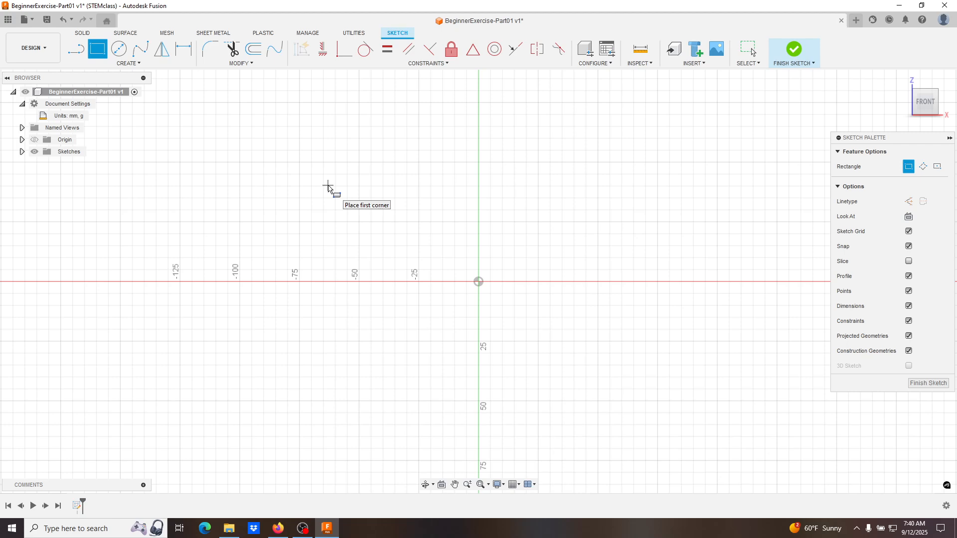
pyautogui.press('Escape')
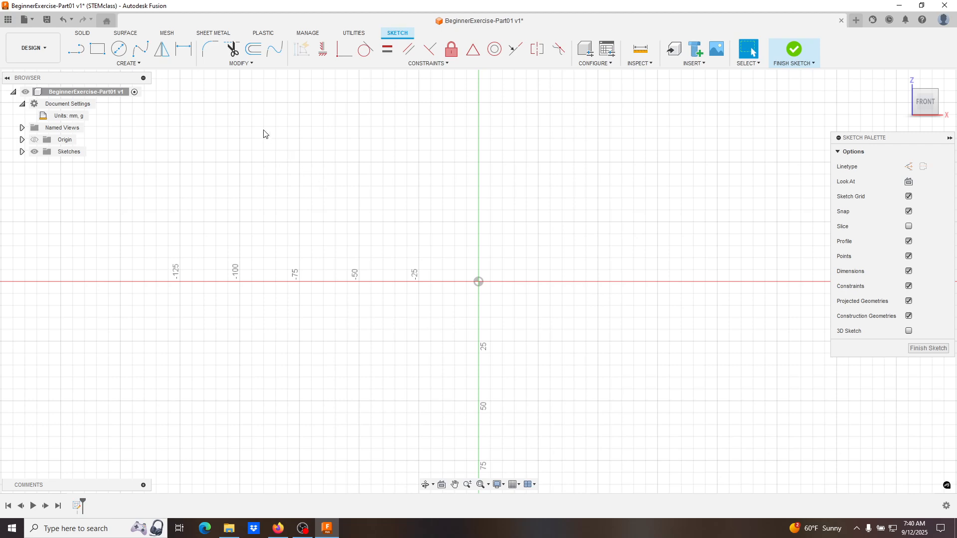
# - Sketch a 2-point rectangle from the origin up and to the right, about 65 mm wide and 55 mm high
pyautogui.click(99, 50)
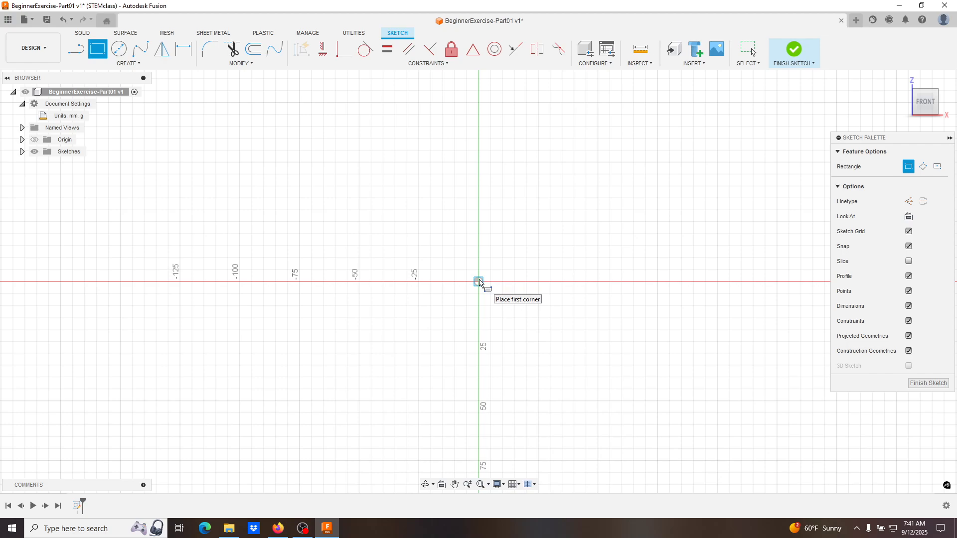
pyautogui.click(479, 283)
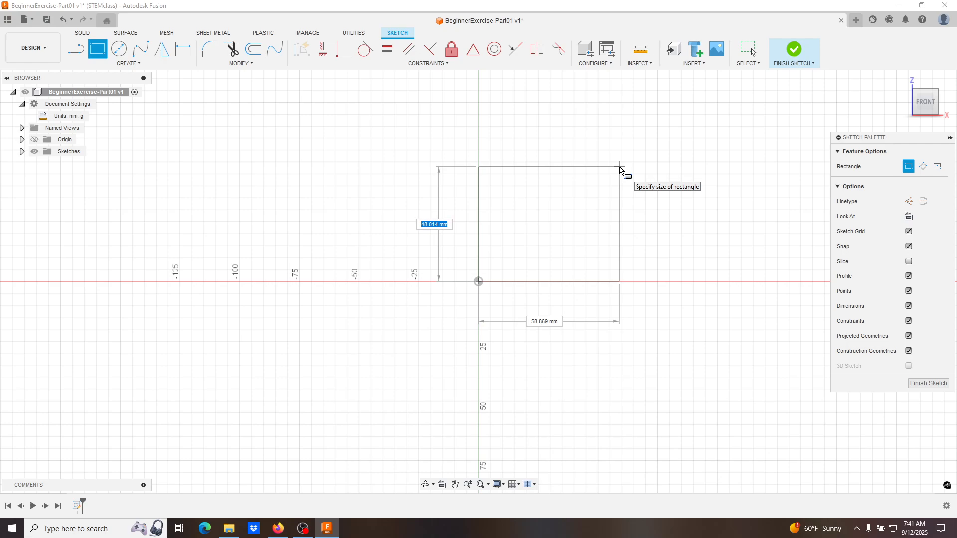
pyautogui.click(633, 151)
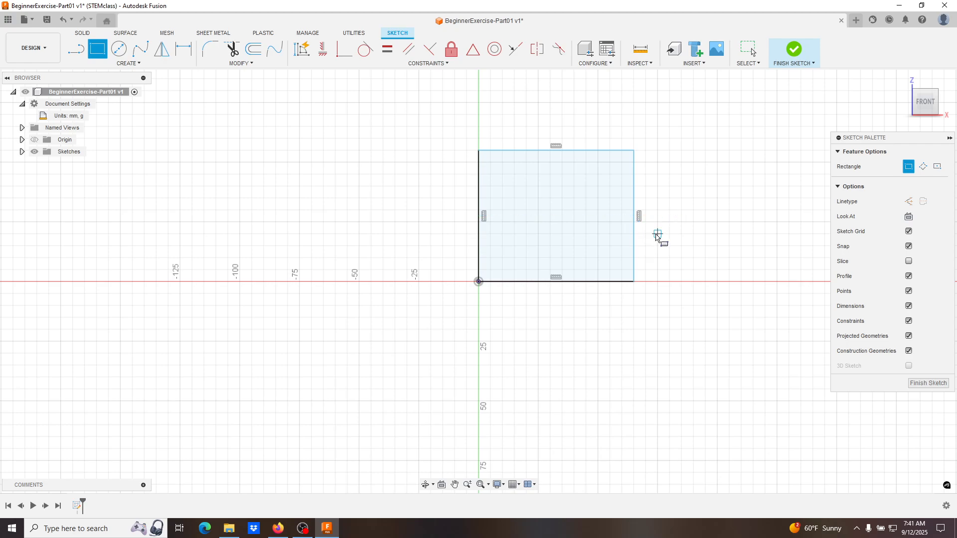
# - Draw two extra rectangles left of the origin, above and below the red axis, and stretch them to about 54 by 30 mm and 40 by 40 mm
pyautogui.click(249, 180)
pyautogui.click(330, 255)
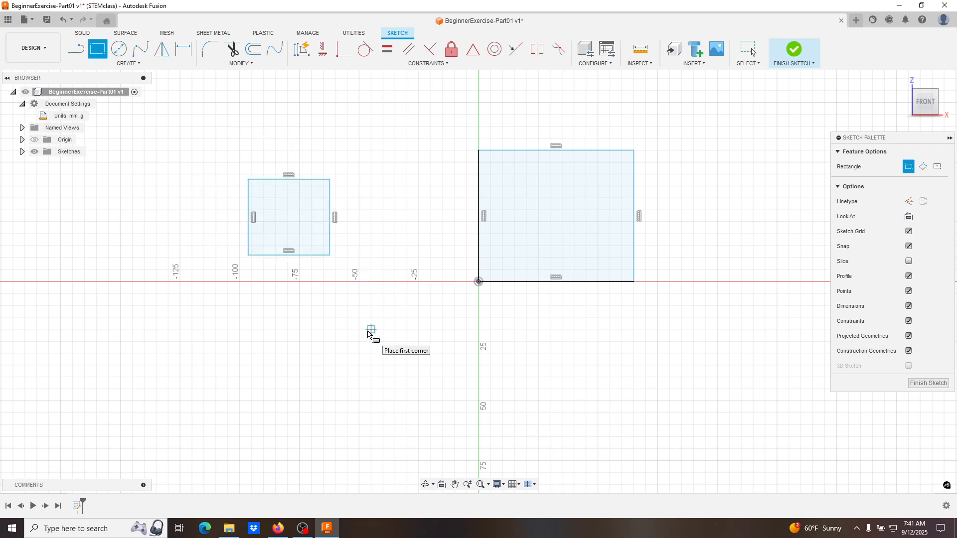
pyautogui.click(371, 330)
pyautogui.click(300, 388)
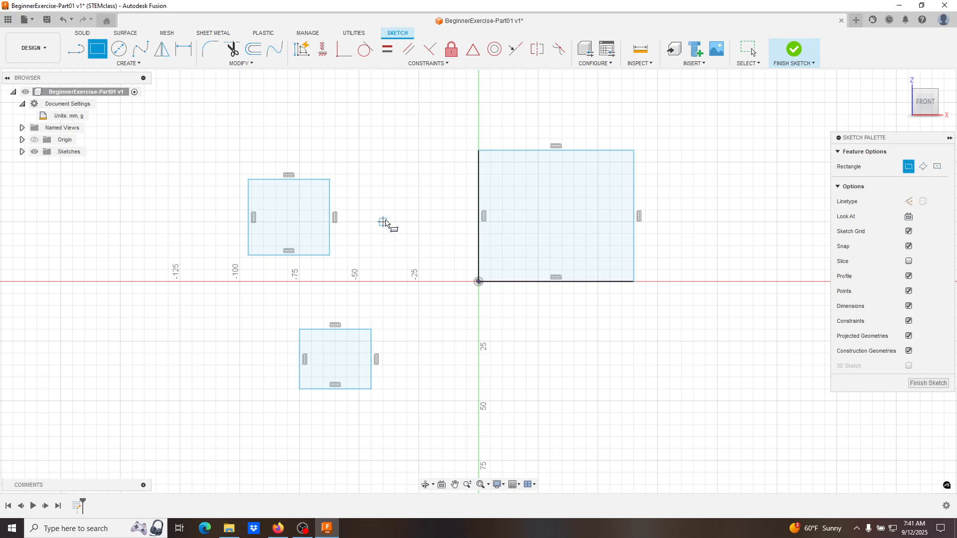
pyautogui.press('Escape')
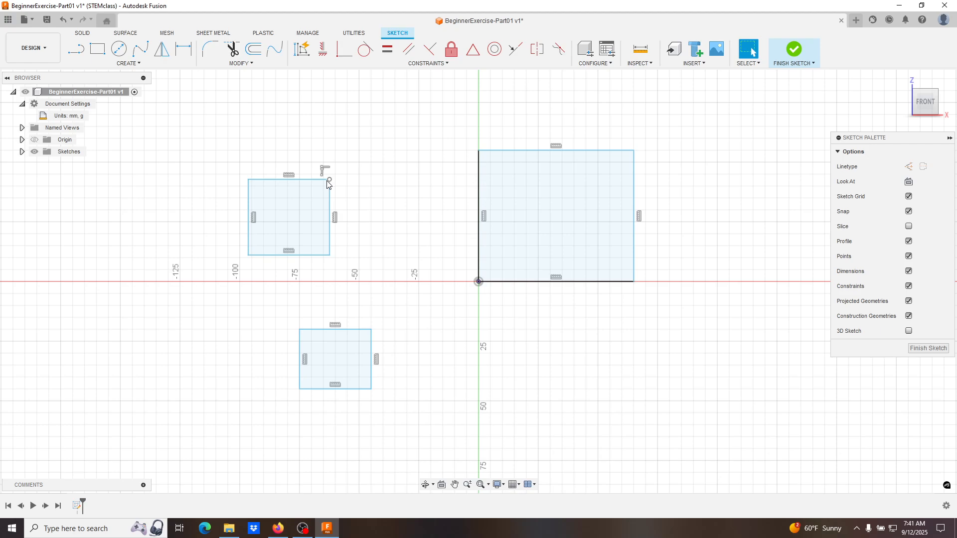
pyautogui.moveTo(329, 181)
pyautogui.mouseDown()
pyautogui.moveTo(359, 144)
pyautogui.moveTo(358, 174)
pyautogui.moveTo(365, 141)
pyautogui.moveTo(363, 183)
pyautogui.moveTo(406, 205)
pyautogui.moveTo(319, 213)
pyautogui.moveTo(377, 239)
pyautogui.mouseUp()
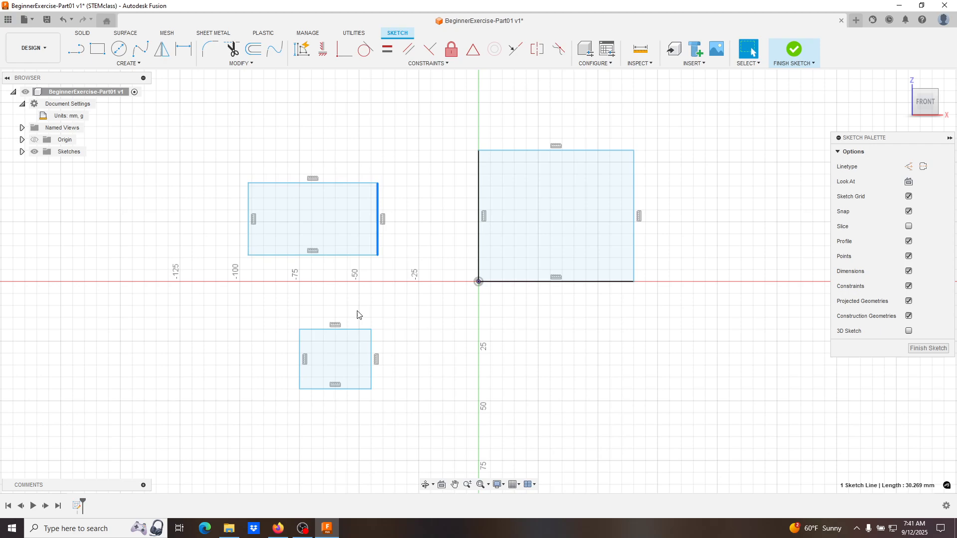
pyautogui.moveTo(298, 328)
pyautogui.mouseDown()
pyautogui.moveTo(291, 293)
pyautogui.moveTo(252, 311)
pyautogui.moveTo(278, 299)
pyautogui.mouseUp()
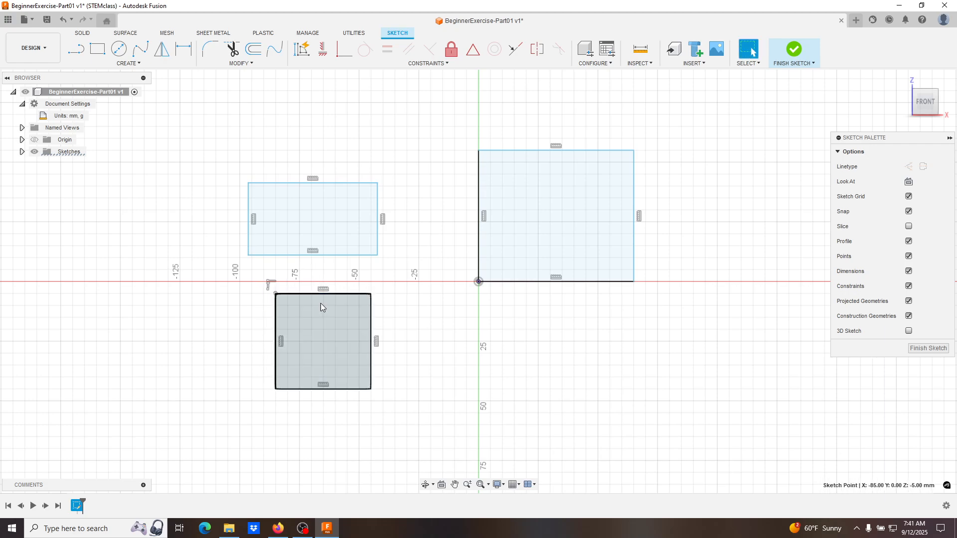
# - Delete the two extra rectangles left of the origin, keeping only the rectangle that starts at the origin
pyautogui.click(299, 189)
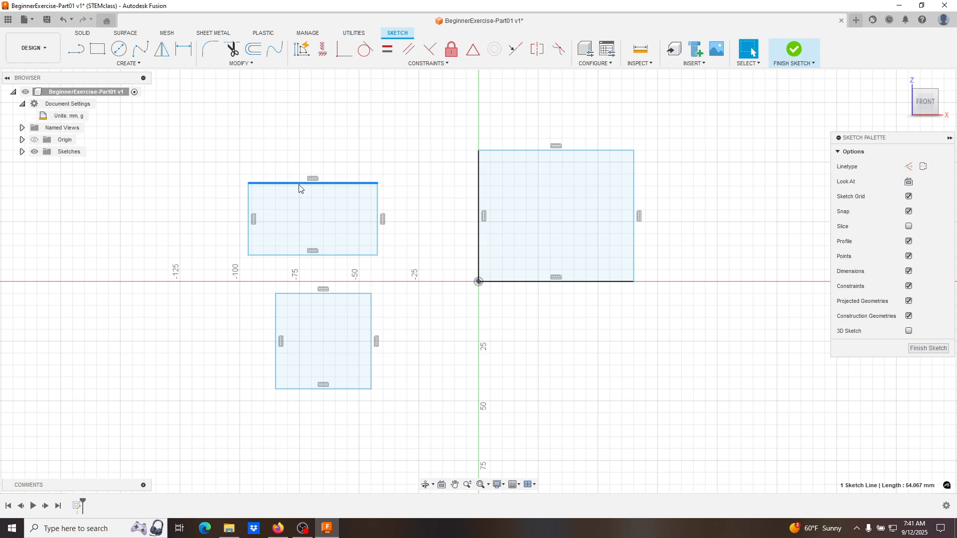
pyautogui.press('Delete')
pyautogui.moveTo(206, 143)
pyautogui.mouseDown()
pyautogui.moveTo(427, 331)
pyautogui.moveTo(433, 435)
pyautogui.mouseUp()
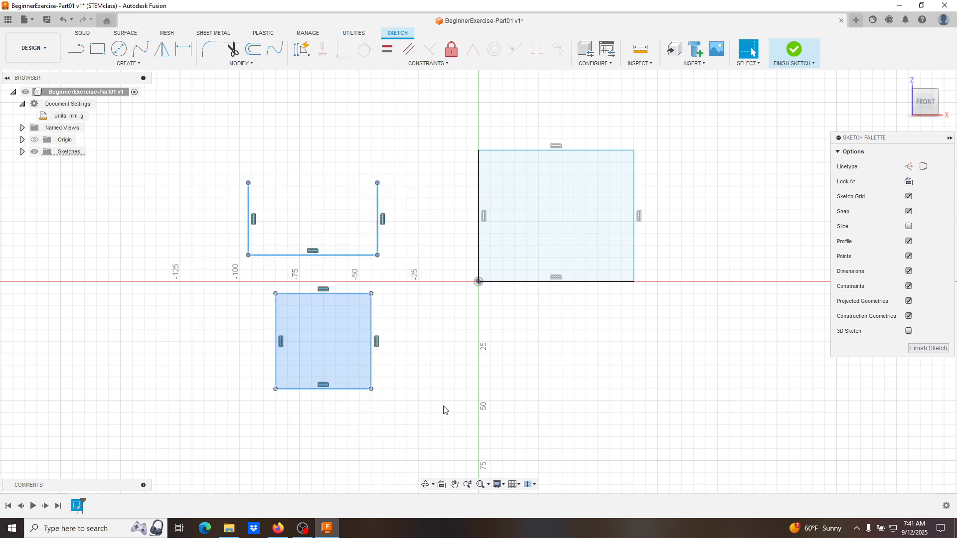
pyautogui.press('Delete')
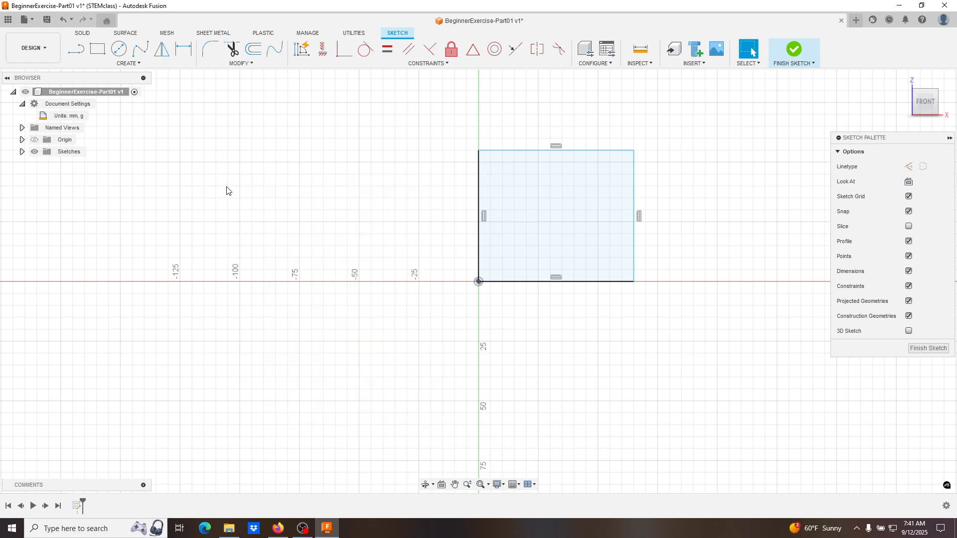
pyautogui.moveTo(206, 165); pyautogui.dragTo(411, 383)
pyautogui.moveTo(434, 136); pyautogui.dragTo(201, 393)
# - Dimension the rectangle's left vertical edge with Sketch Dimension, placing it outside the profile, and set the height to 30 mm
pyautogui.click(177, 61)
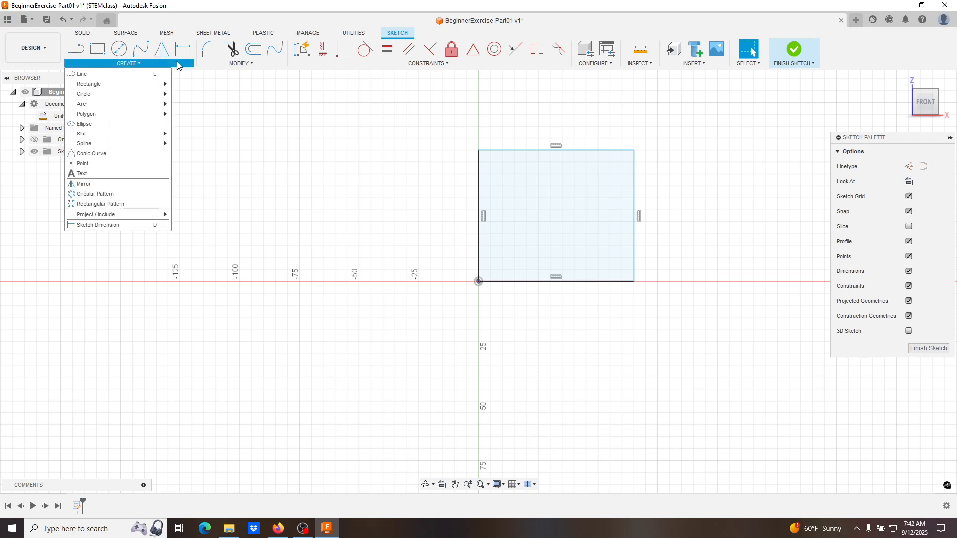
pyautogui.click(154, 226)
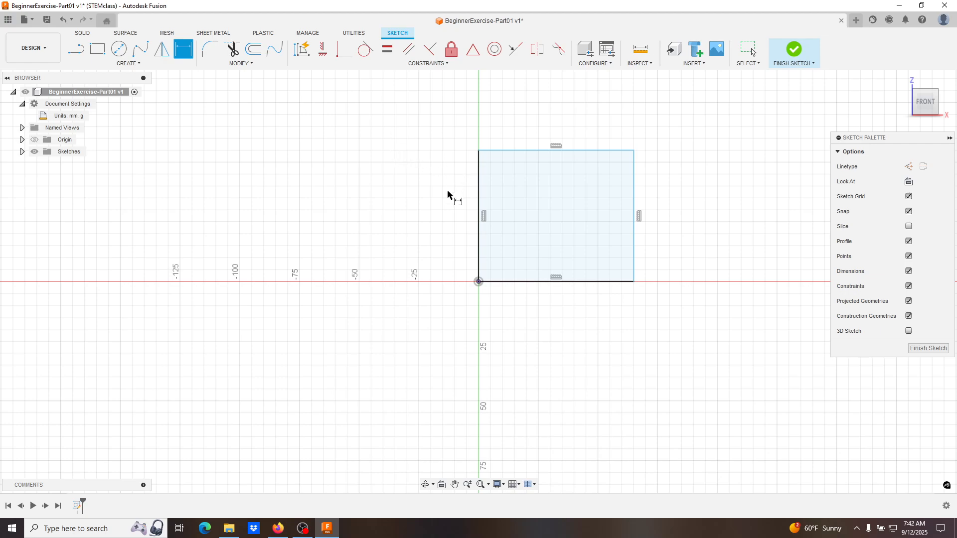
pyautogui.click(478, 195)
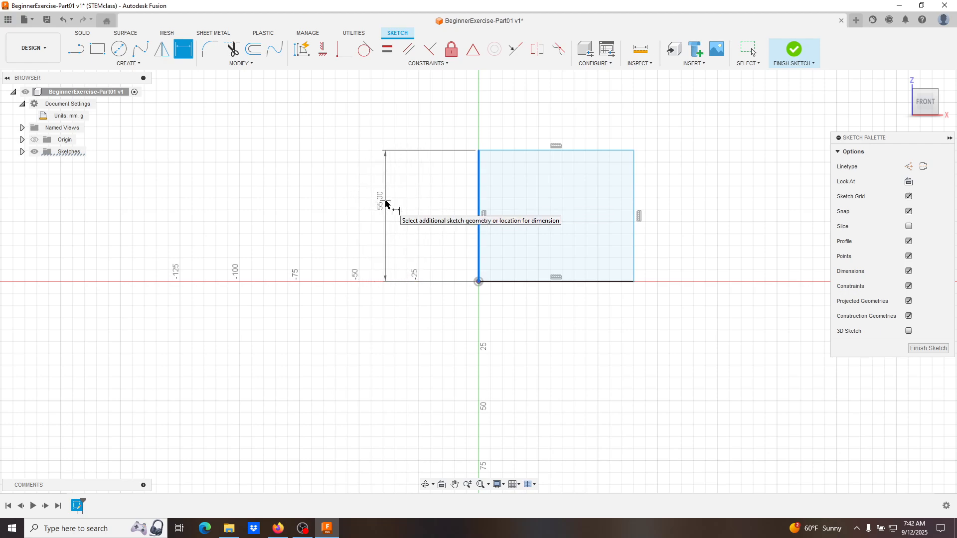
pyautogui.click(386, 202)
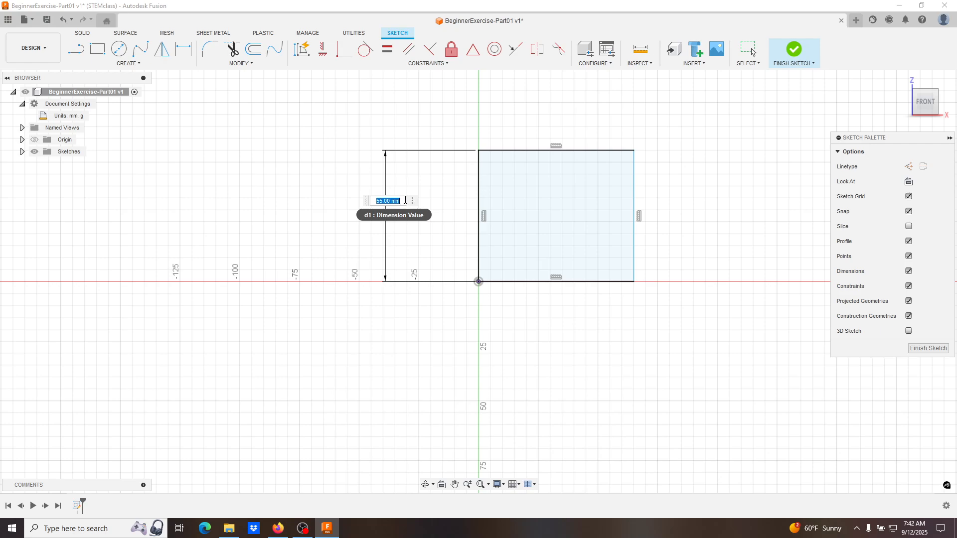
pyautogui.write('30')
pyautogui.press('Return')
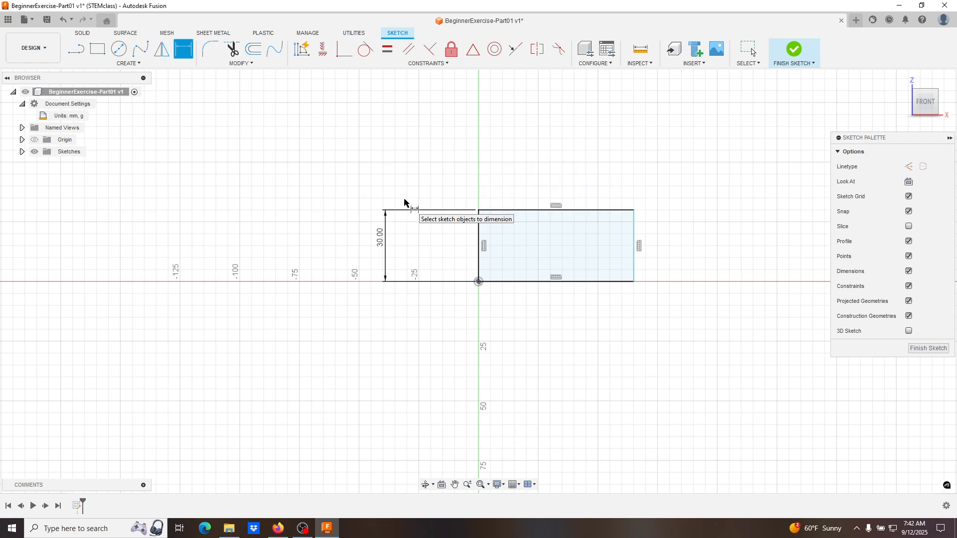
# - Add a width dimension above the rectangle by its top edge, and delete that dimension again
pyautogui.click(528, 212)
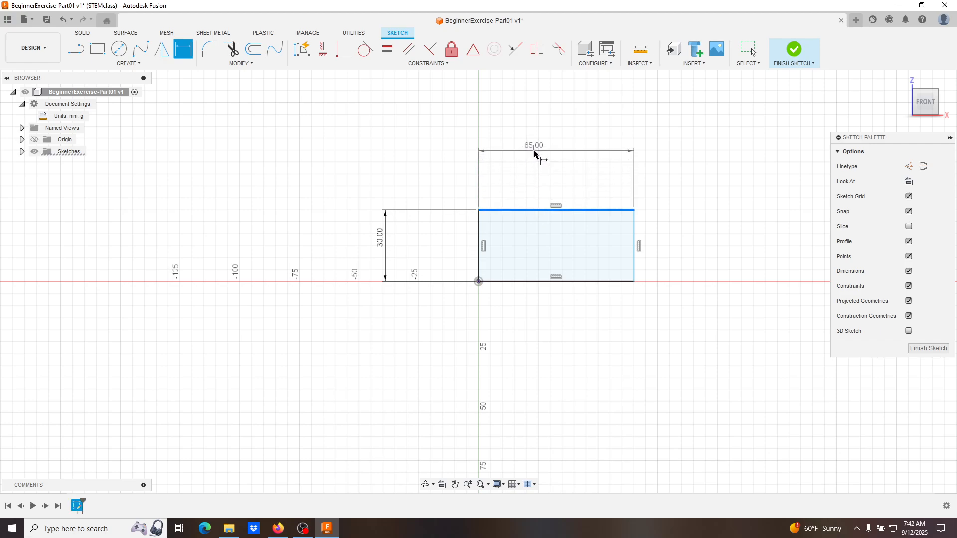
pyautogui.click(538, 132)
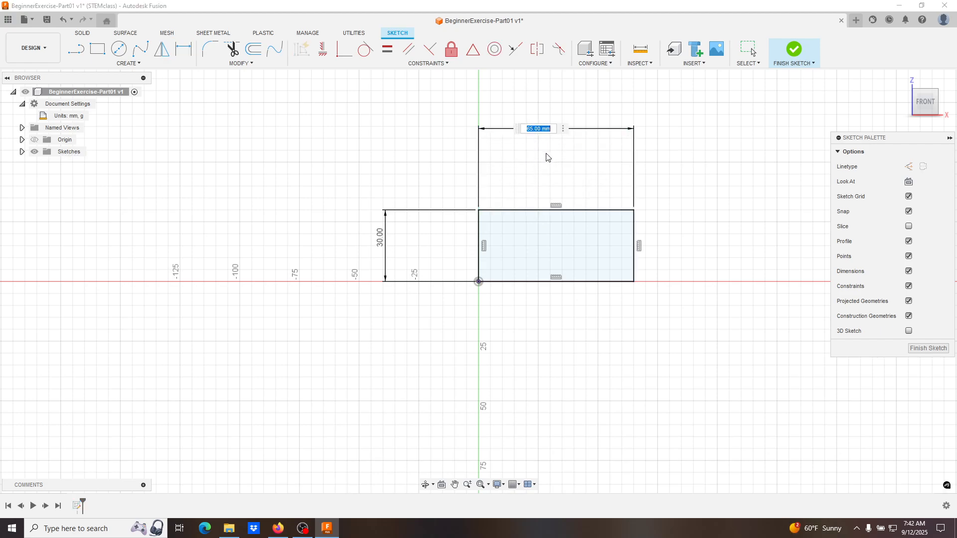
pyautogui.press('Return')
pyautogui.press('Escape')
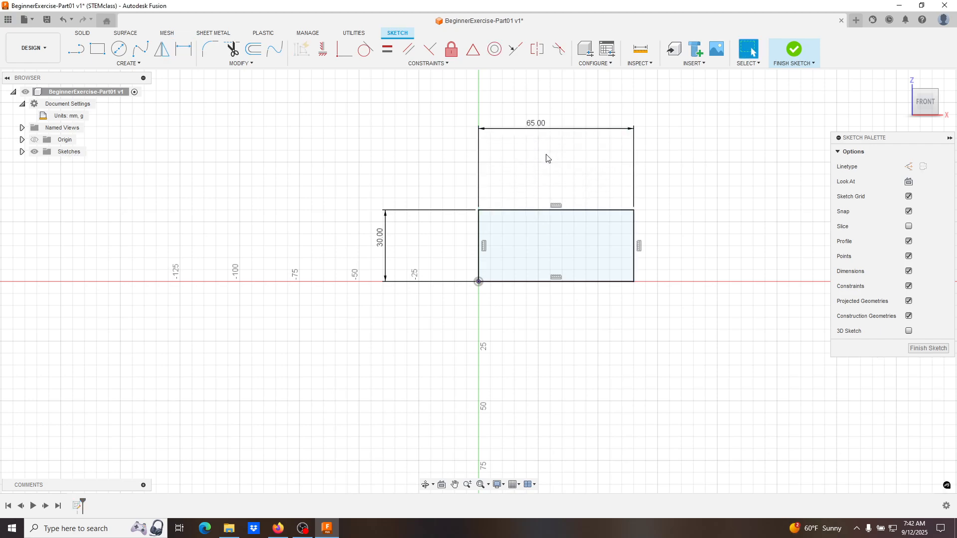
pyautogui.click(550, 129)
pyautogui.press('Delete')
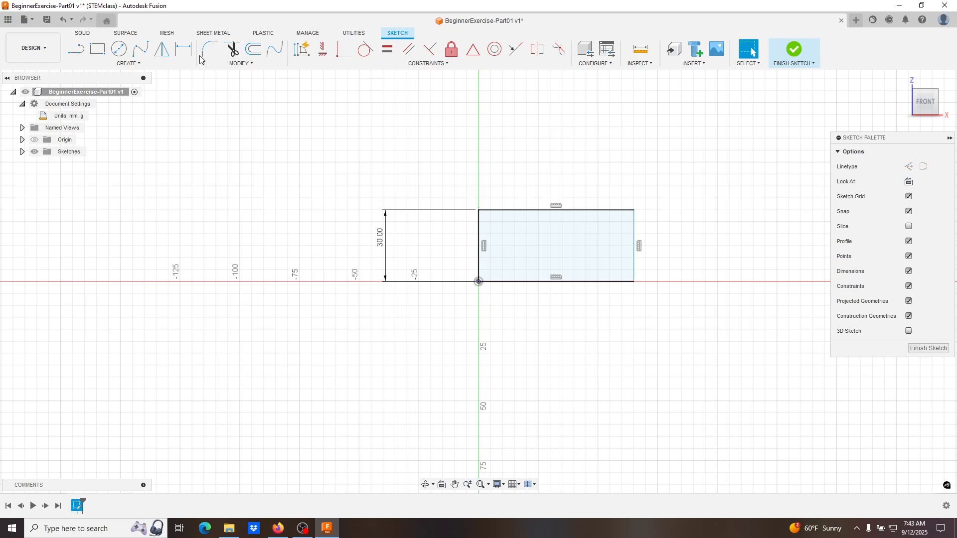
# - Dimension the distance between the rectangle's left and right edges as 30 mm, placed below the profile, and finish the sketch
pyautogui.click(183, 49)
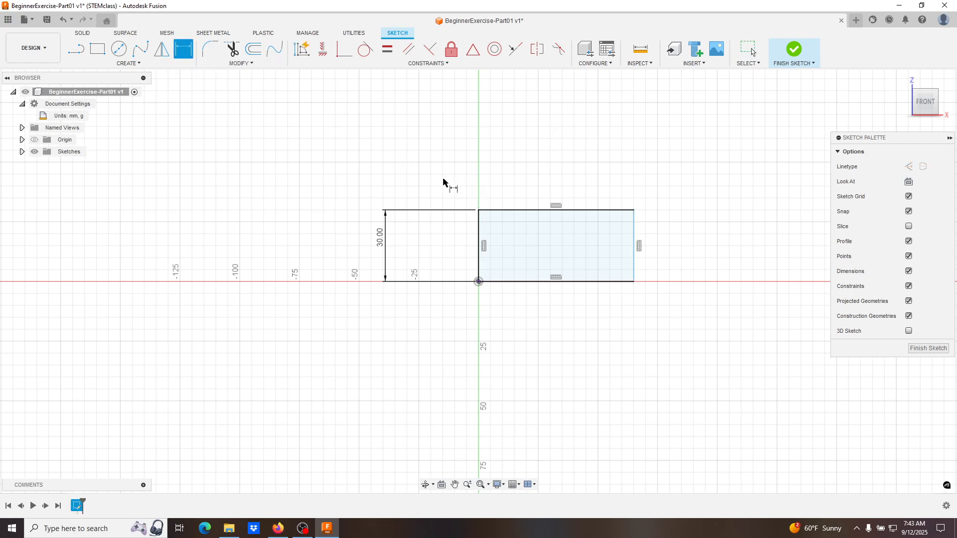
pyautogui.click(479, 238)
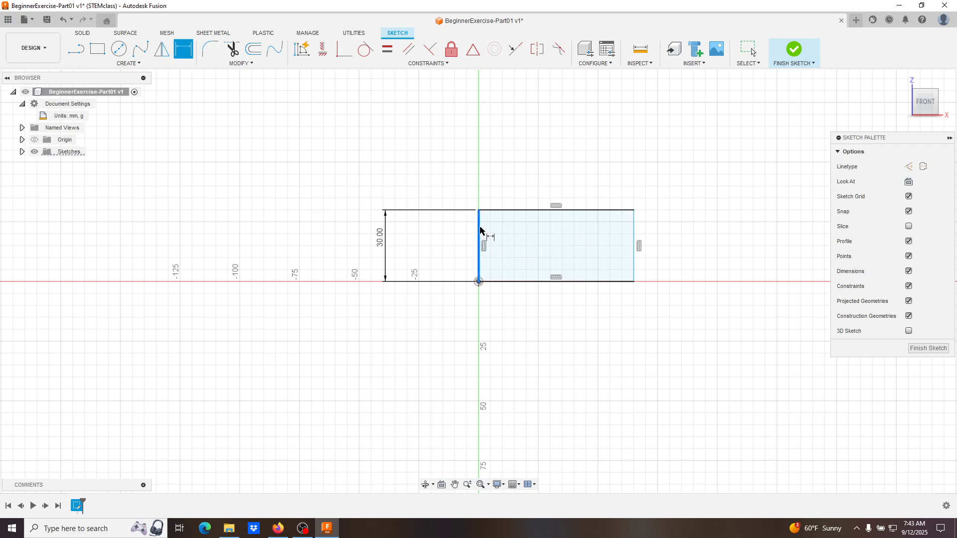
pyautogui.click(633, 222)
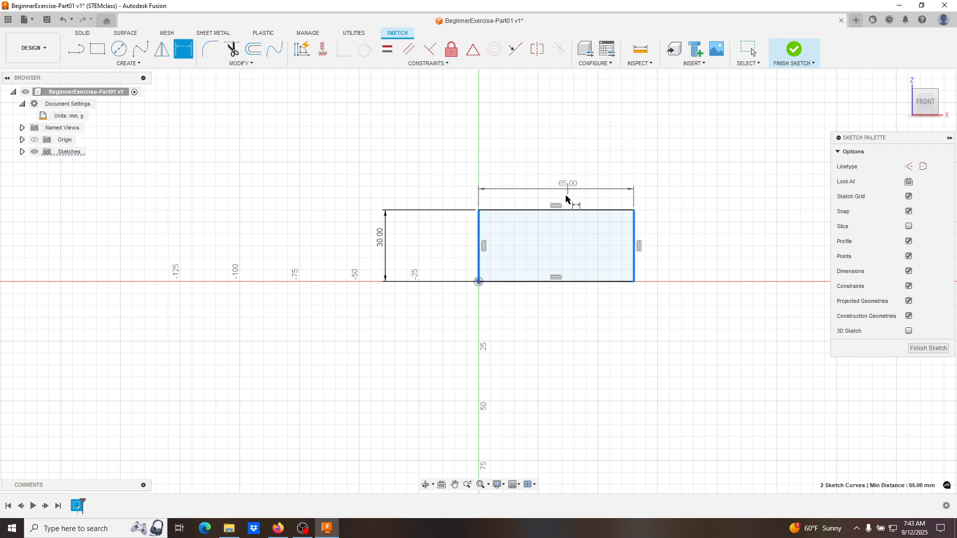
pyautogui.click(561, 338)
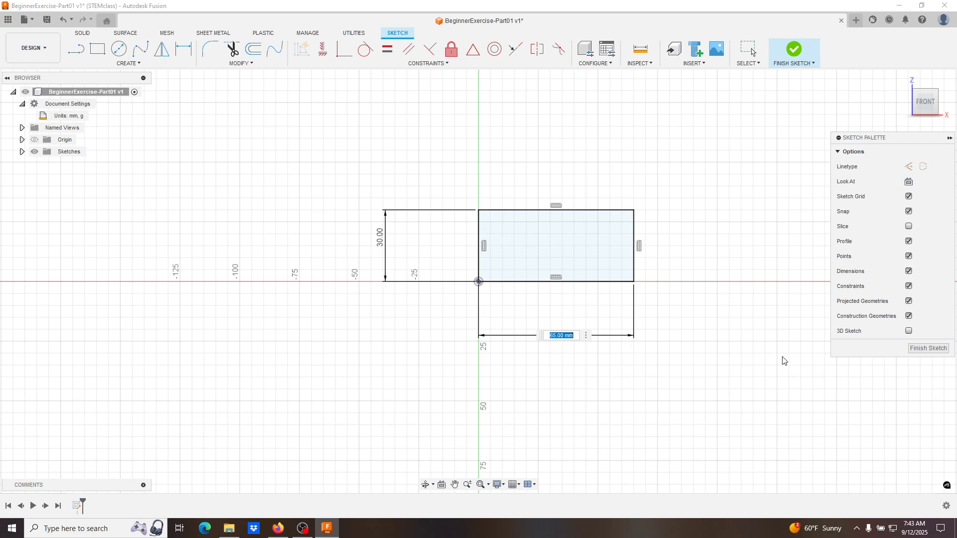
pyautogui.write('30')
pyautogui.press('Return')
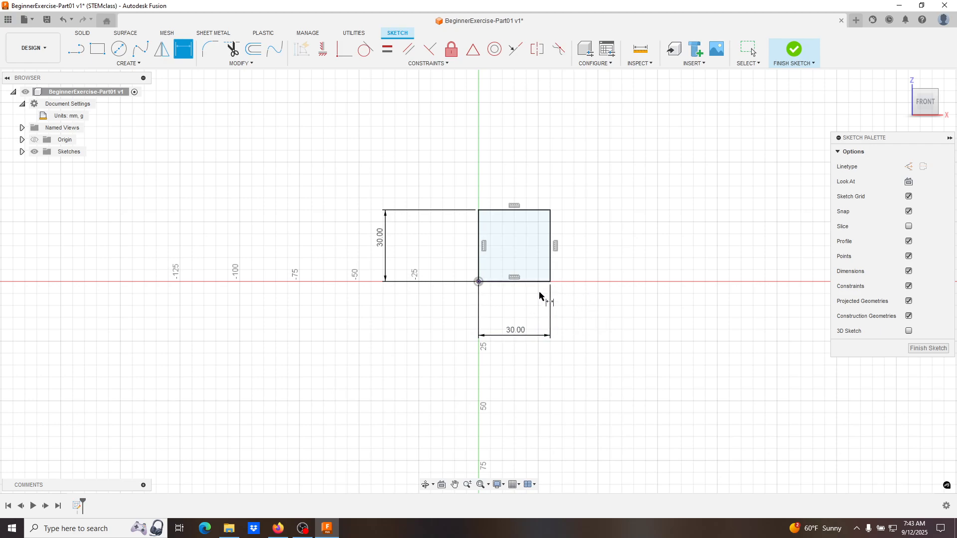
pyautogui.press('Escape')
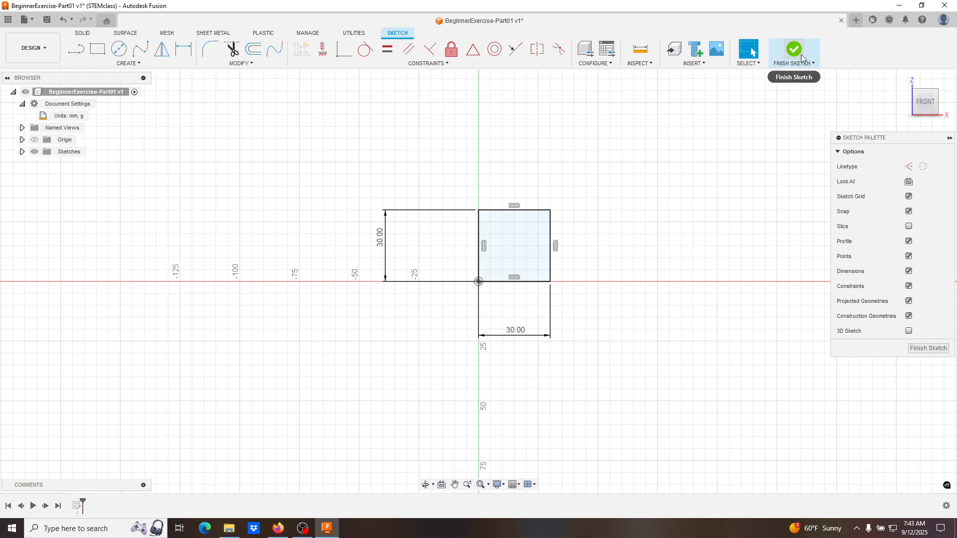
pyautogui.click(936, 349)
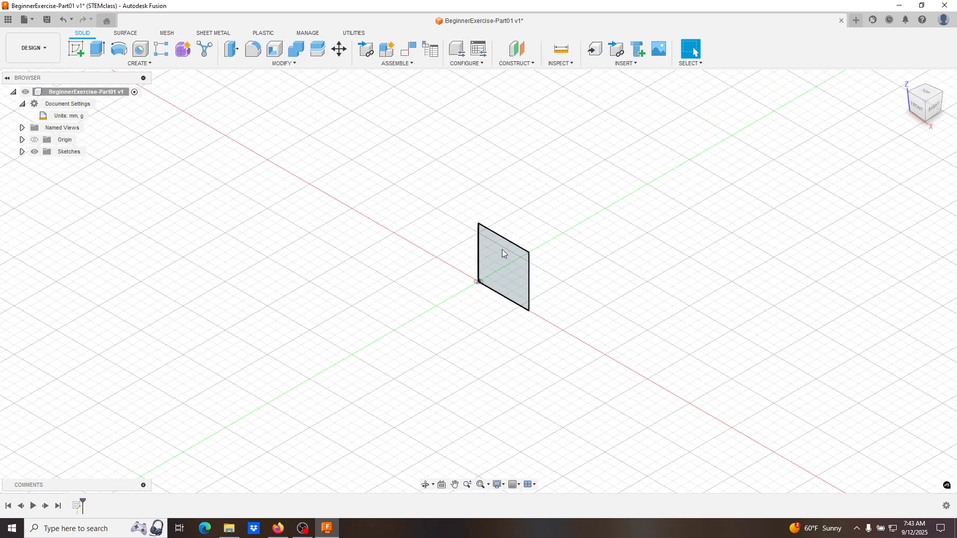
# - Extrude the square sketch profile 30 mm to one side as a new body
pyautogui.click(22, 151)
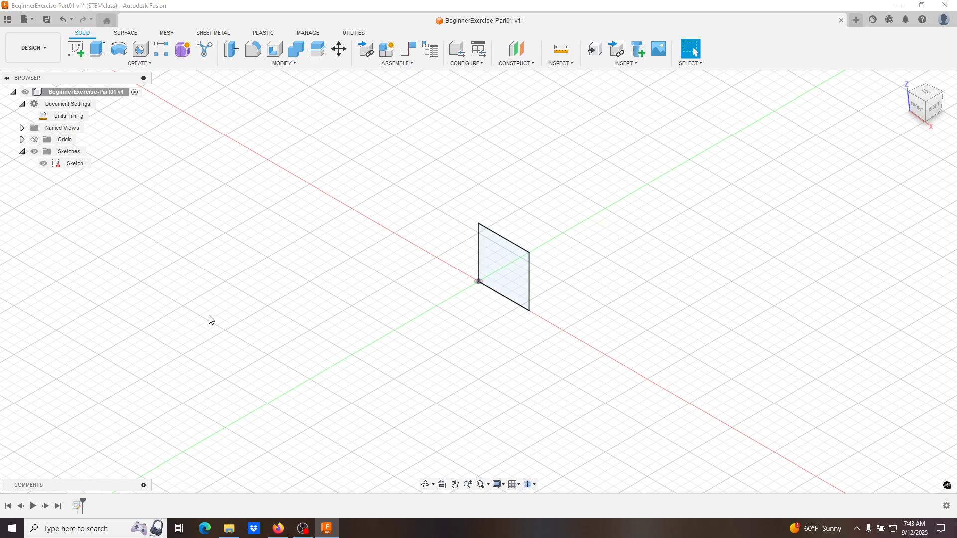
pyautogui.click(98, 58)
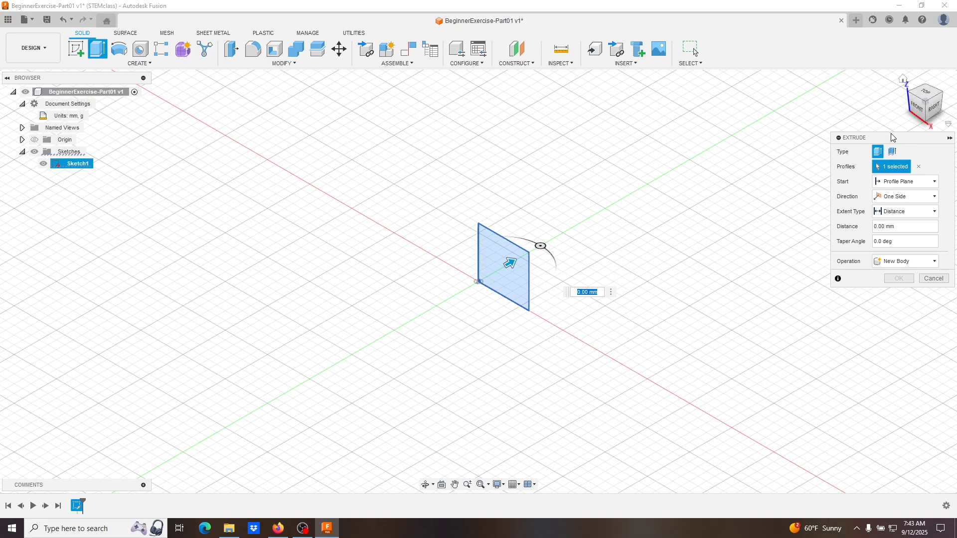
pyautogui.moveTo(868, 137); pyautogui.dragTo(673, 124)
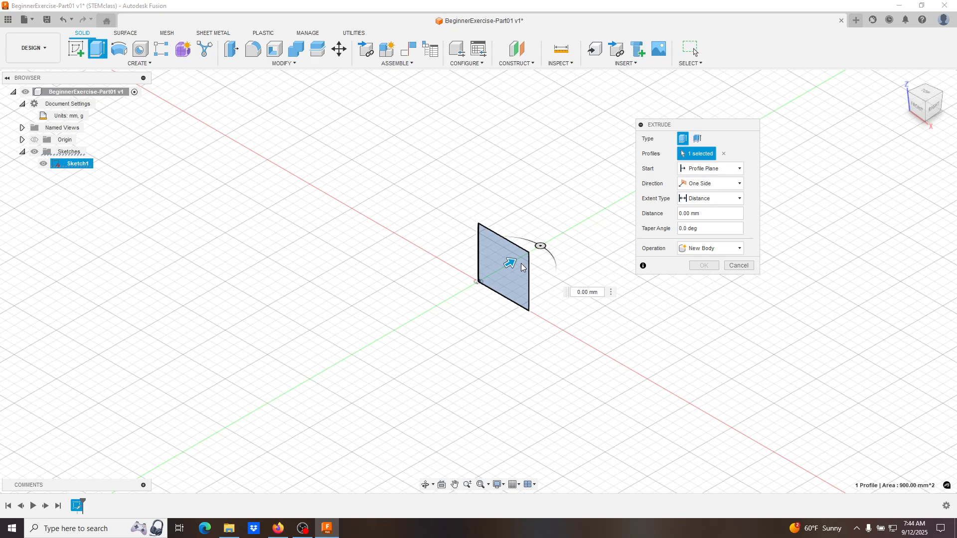
pyautogui.click(540, 245)
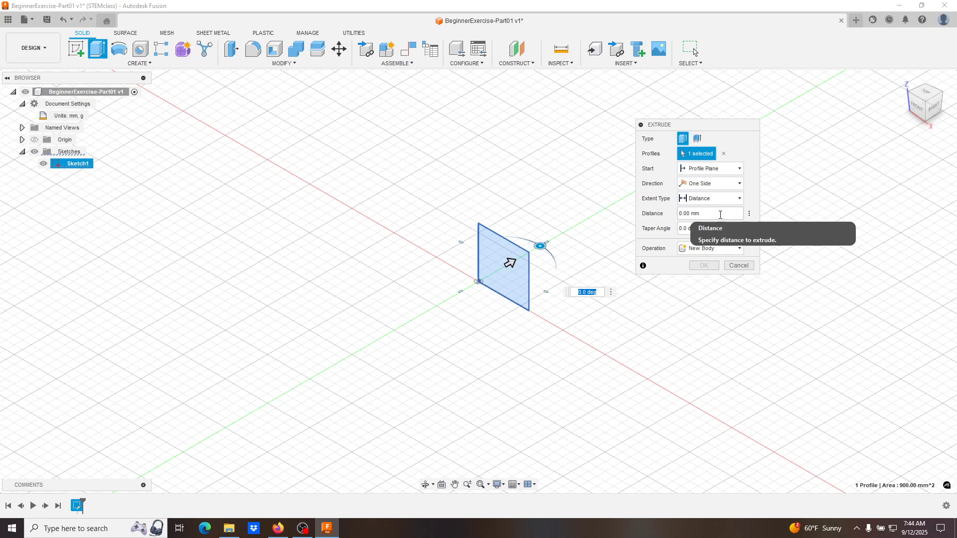
pyautogui.click(720, 215)
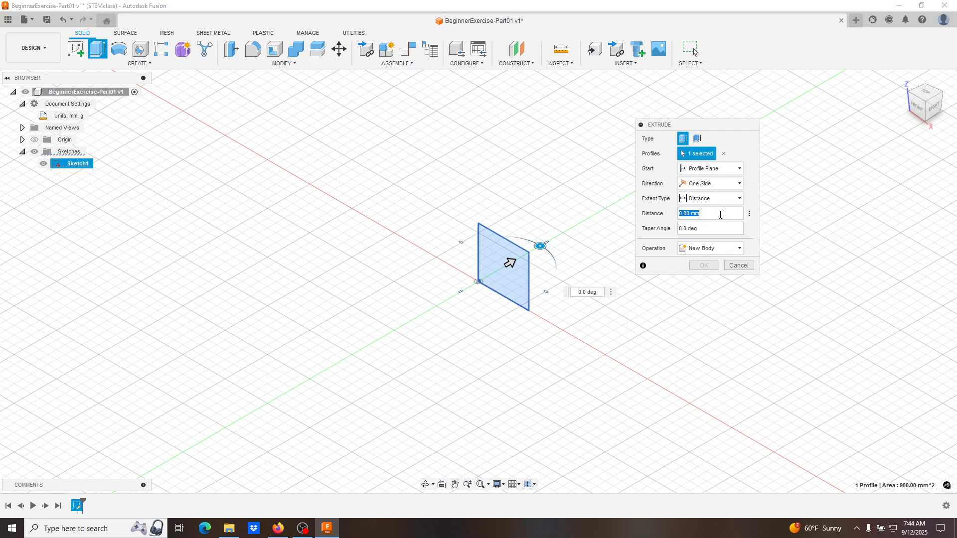
pyautogui.write('30')
pyautogui.press('Return')
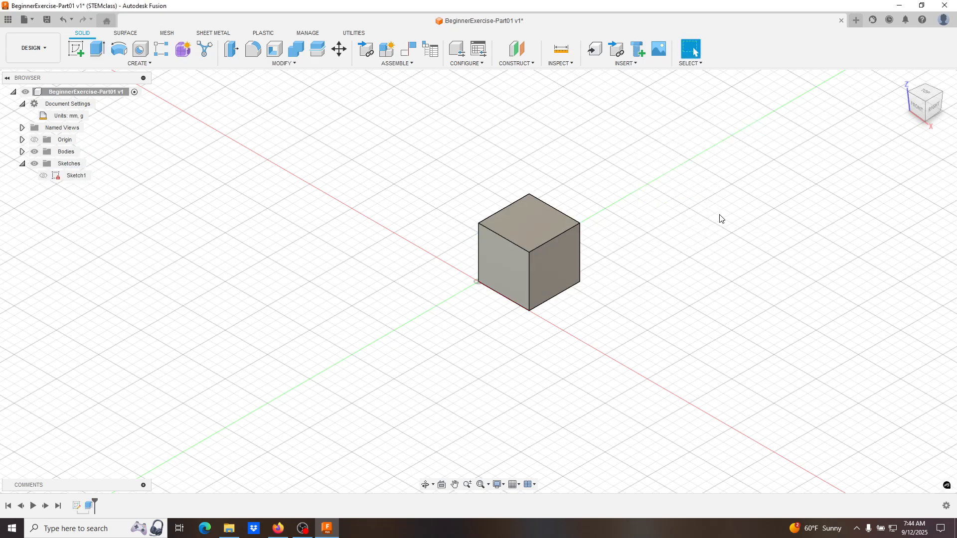